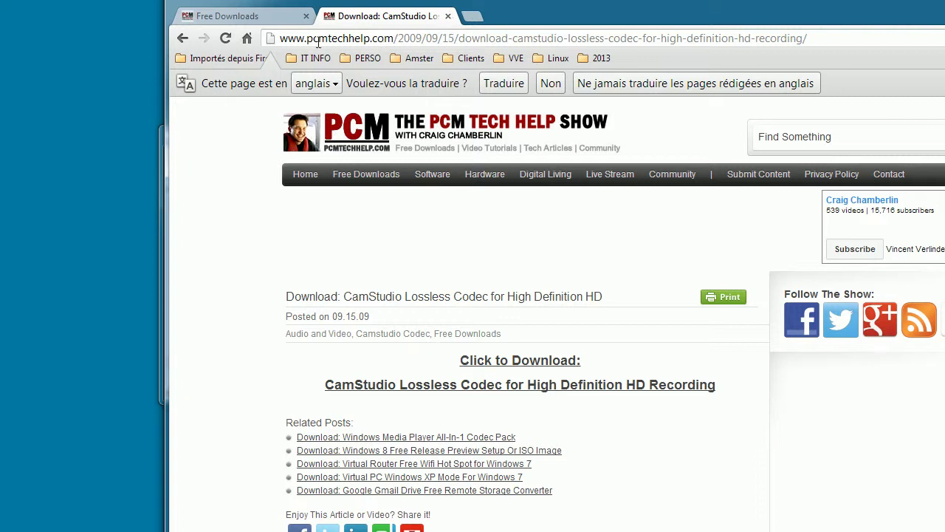
- Open the Camstudio HD Codec download page from the Free Downloads list on pcmtechhelp.com
left_click_drag(307, 39, 394, 39)
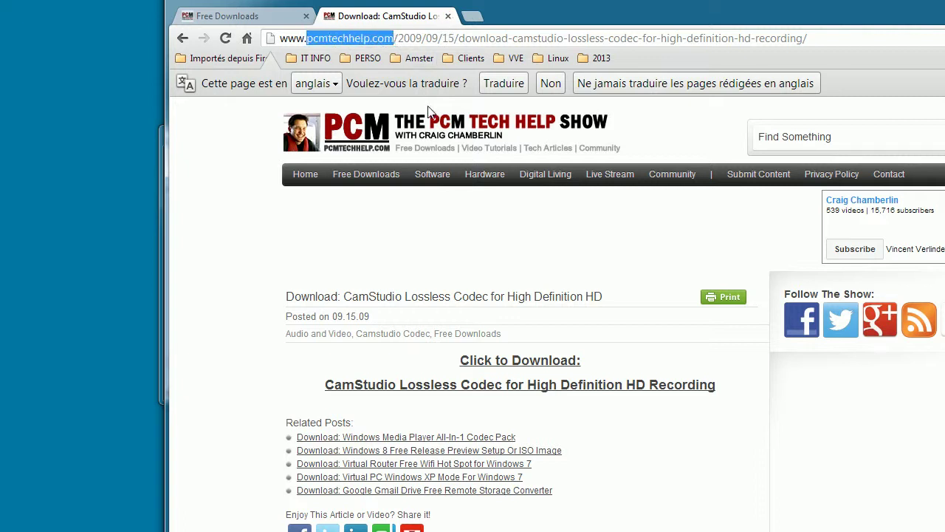
mouse_move(373, 176)
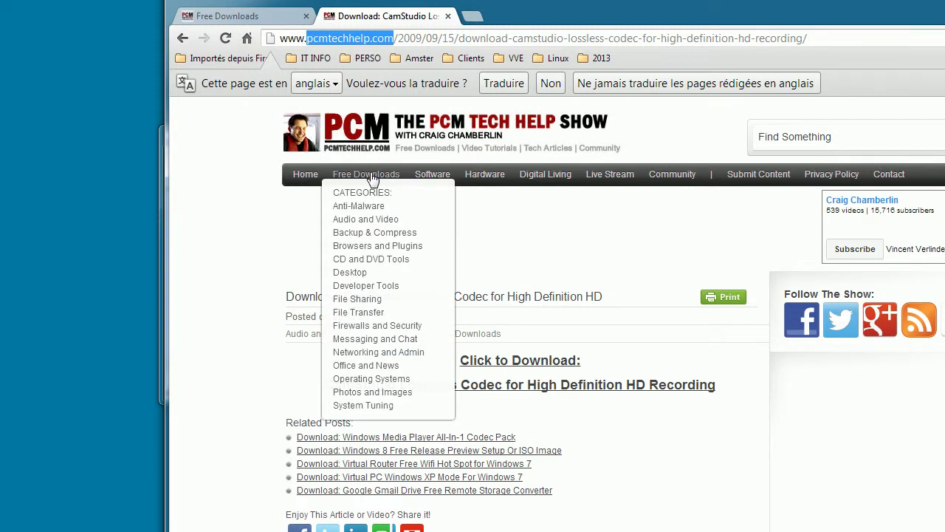
key("Return")
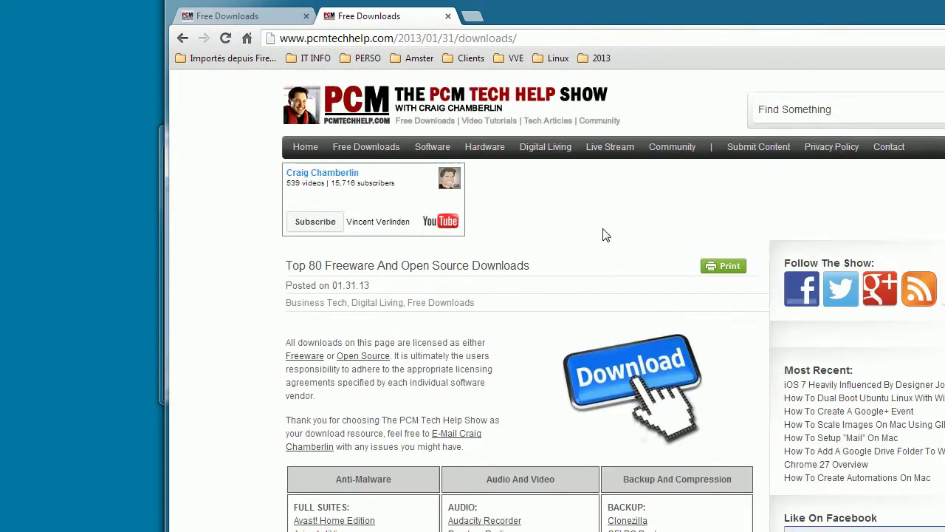
scroll(530, 358, "down", 3)
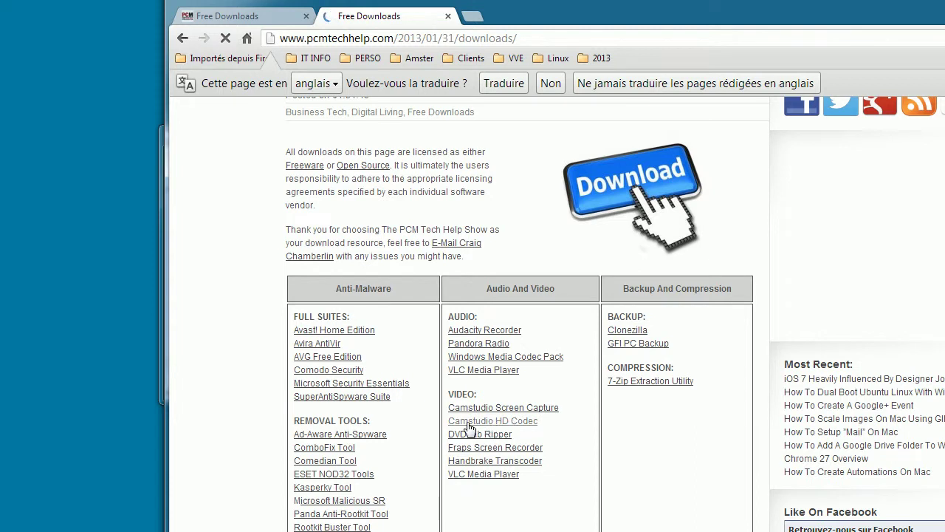
left_click(529, 421)
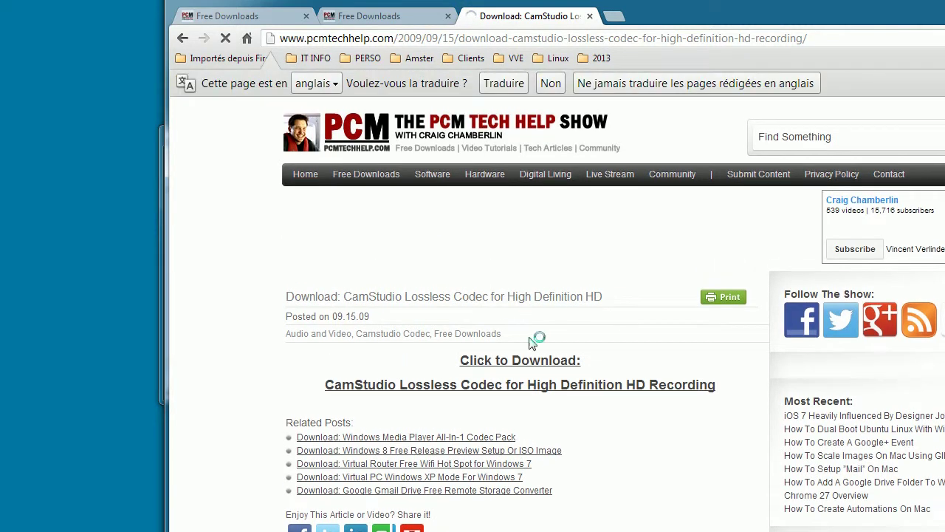
- Download the CamStudio Lossless Codec installer as CamStudioCodec14 (1).exe into the cam_studio_hd_codec folder and launch its setup wizard
left_click(522, 388)
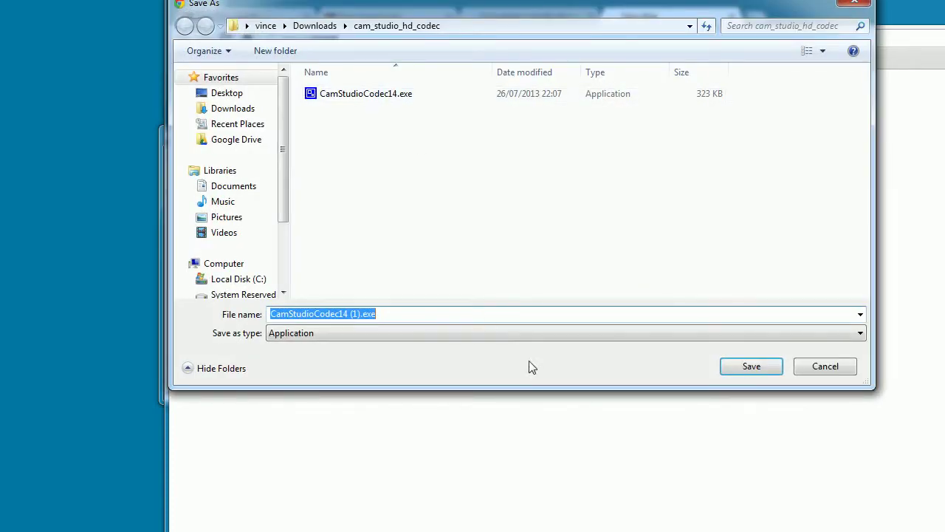
left_click(733, 370)
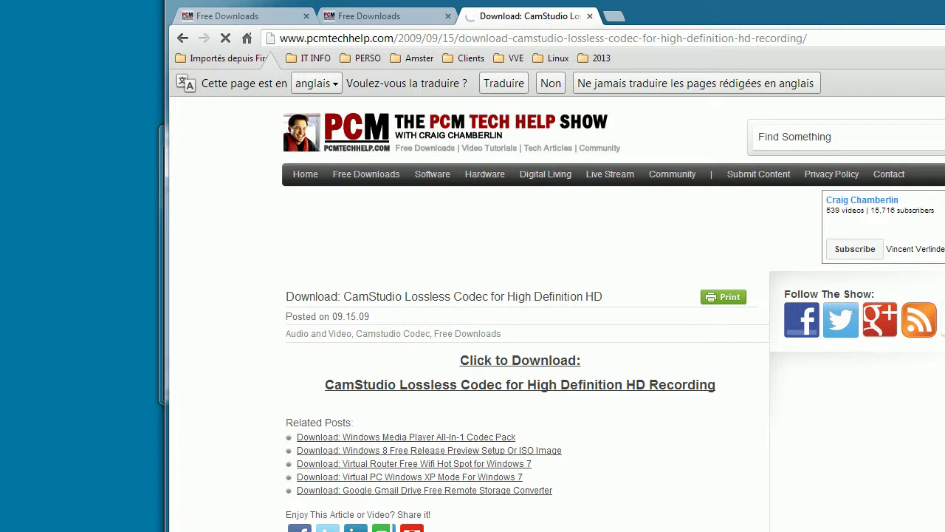
left_click(596, 342)
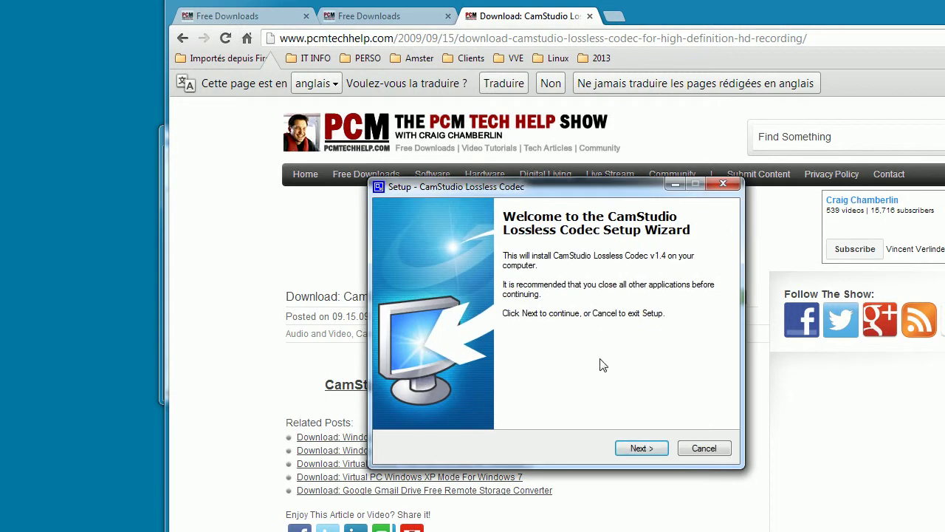
- Accept the license agreement, install CamStudio Lossless Codec v1.4 and finish the setup wizard
left_click(629, 448)
left_click(477, 405)
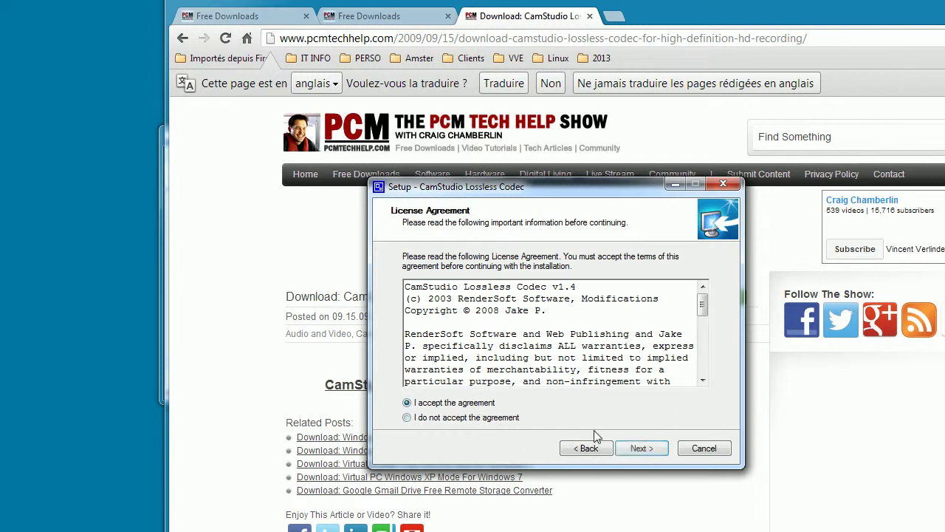
left_click(640, 448)
left_click(637, 449)
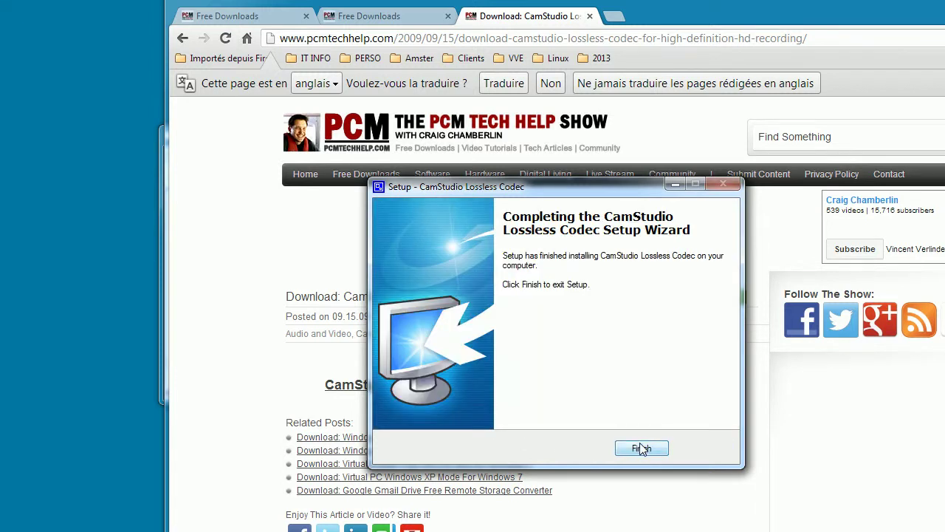
left_click(640, 448)
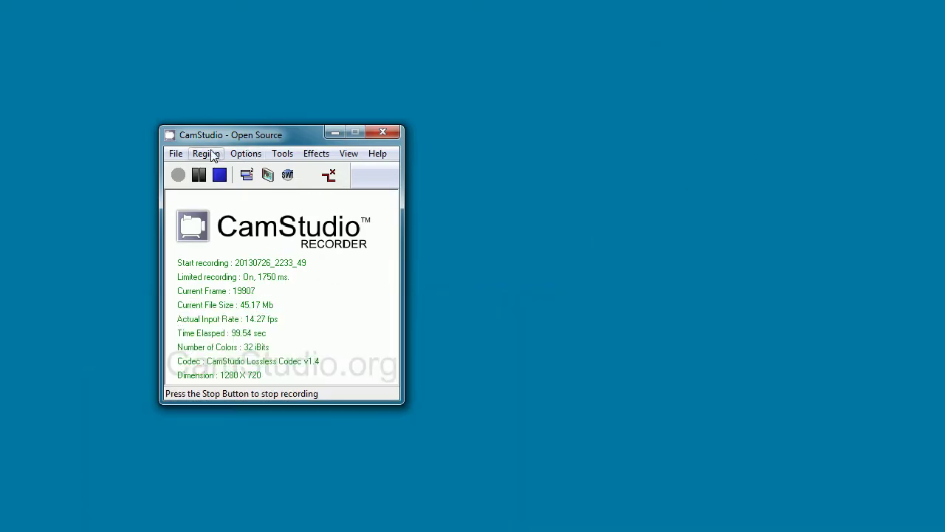
- In CamStudio's video options, try Microsoft Video 1 as the compressor and switch back to CamStudio Lossless Codec v1.4
left_click(206, 154)
mouse_move(232, 161)
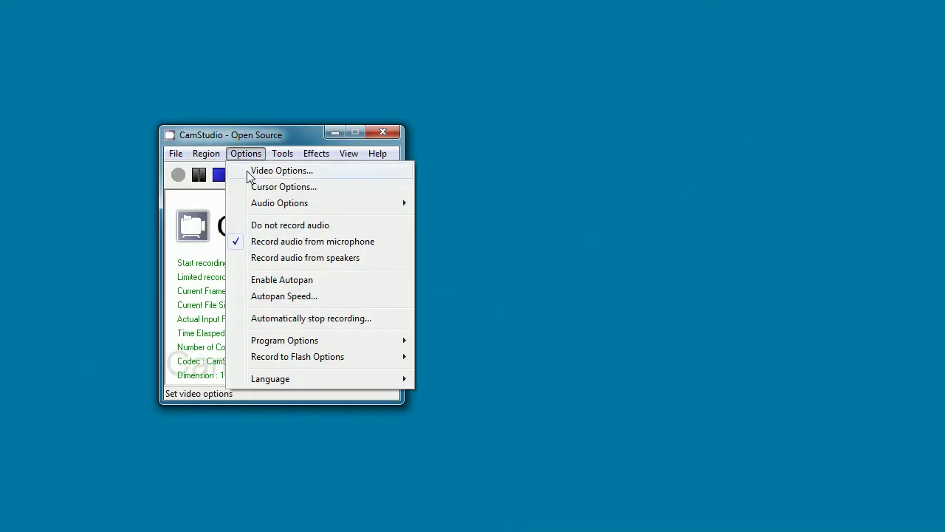
left_click(252, 172)
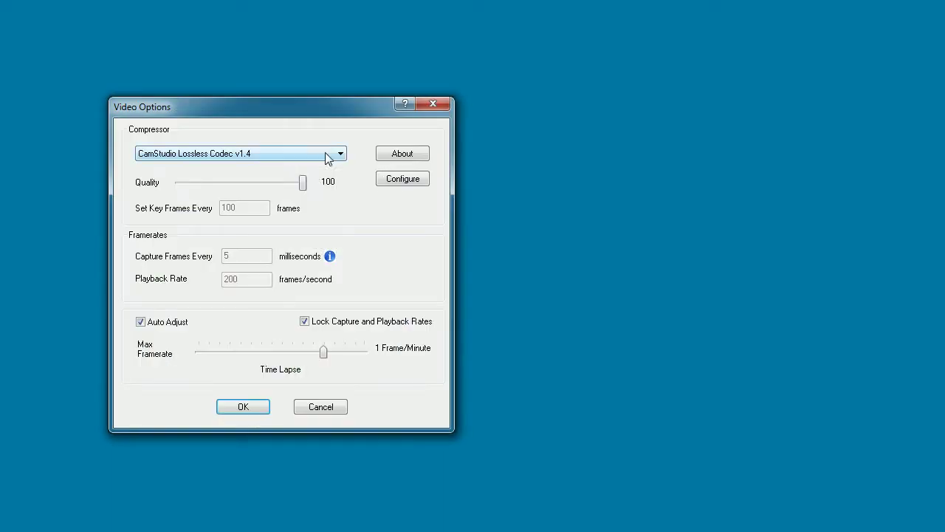
left_click(341, 155)
left_click(215, 168)
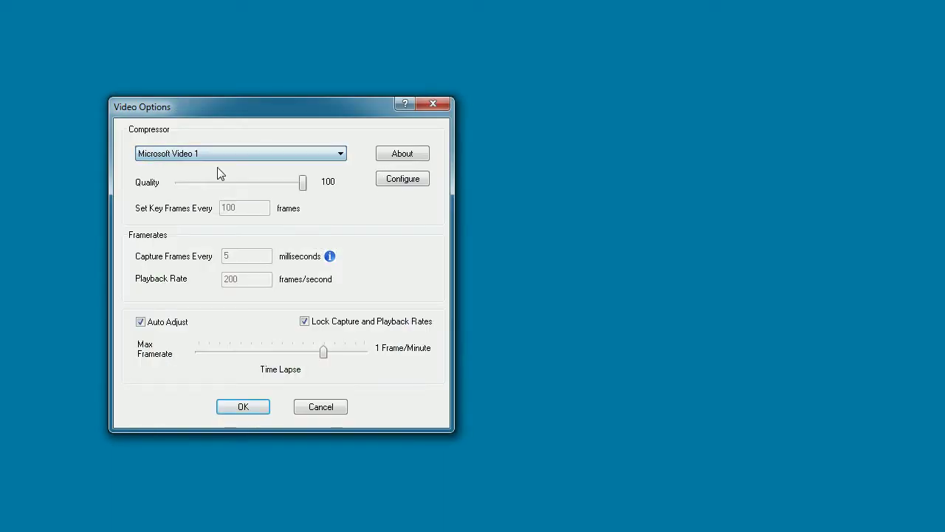
left_click(338, 155)
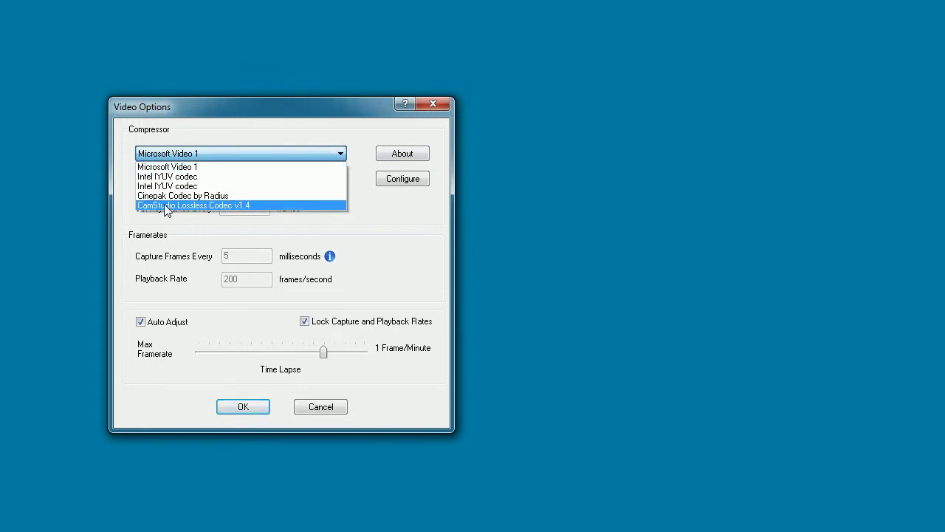
left_click(235, 204)
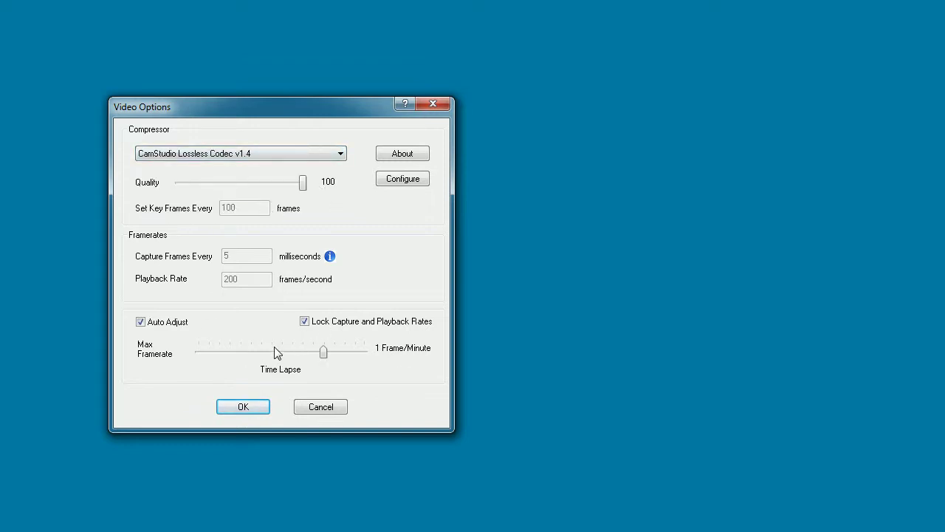
- Try lower and higher maximum framerates in the video options and discard the changes
left_click_drag(323, 353, 255, 354)
left_click_drag(236, 353, 337, 355)
left_click(320, 411)
- Compare the fixed recording region's width and height with the resolutions noted in Camstudio_config.txt in Notepad, leaving the region settings without saving
left_click(207, 153)
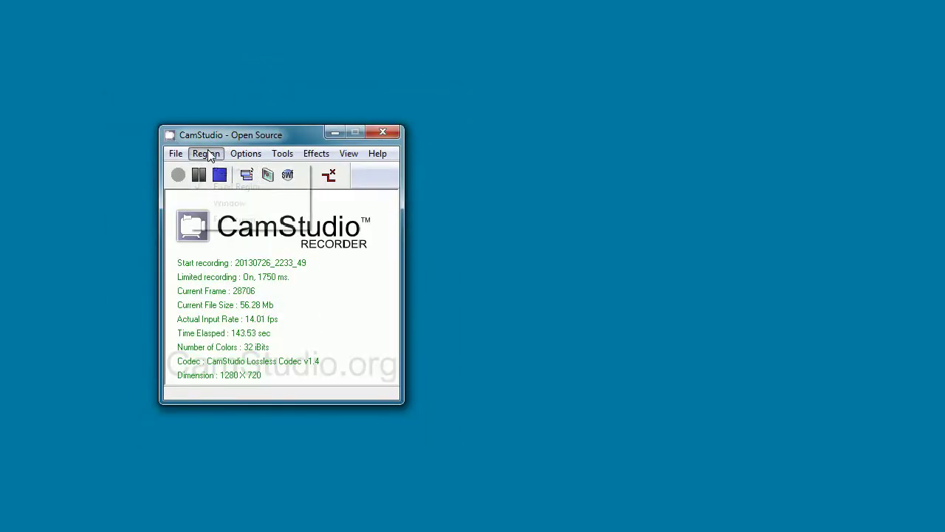
left_click(219, 188)
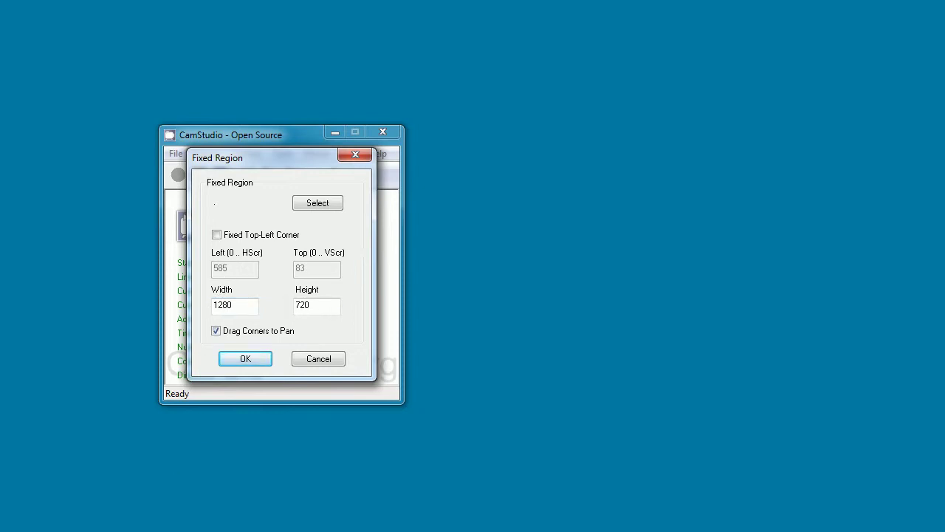
key("alt+Tab")
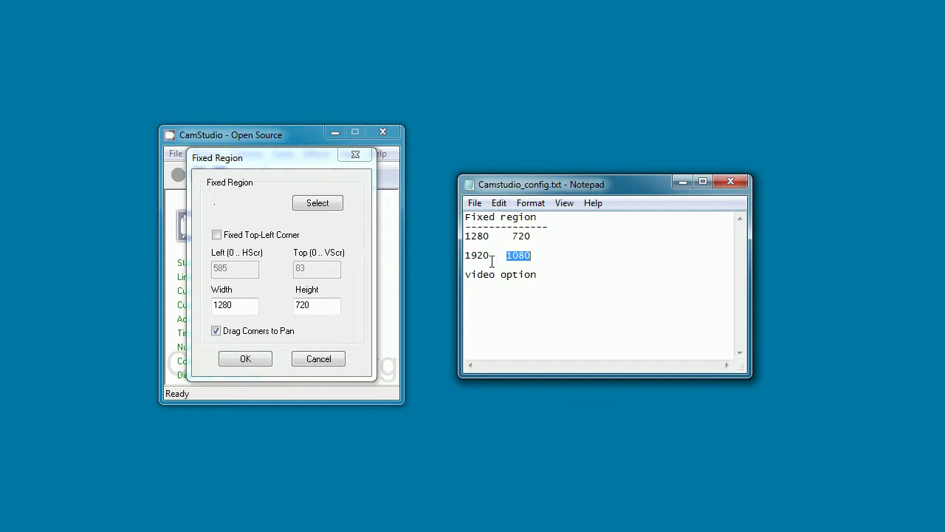
left_click(570, 238)
left_click(334, 362)
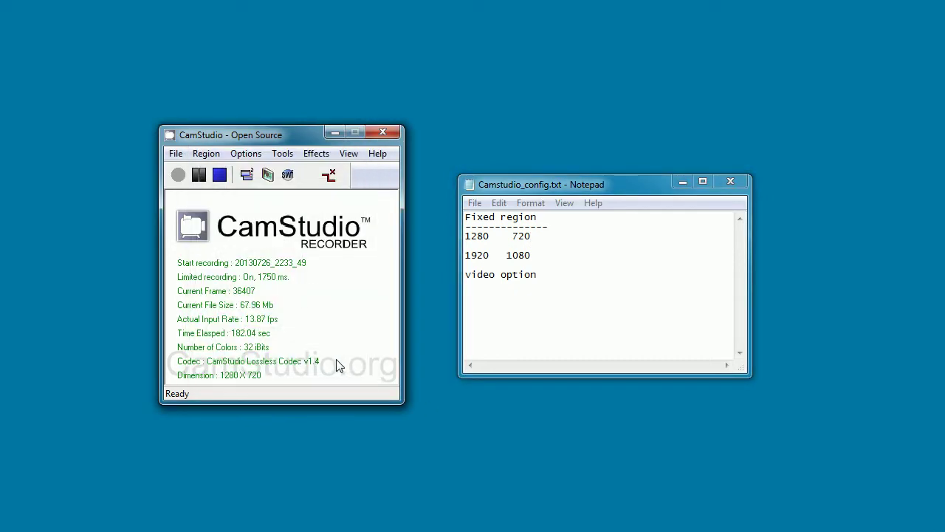
- Check the recording thread priority set in CamStudio's program options
left_click(255, 155)
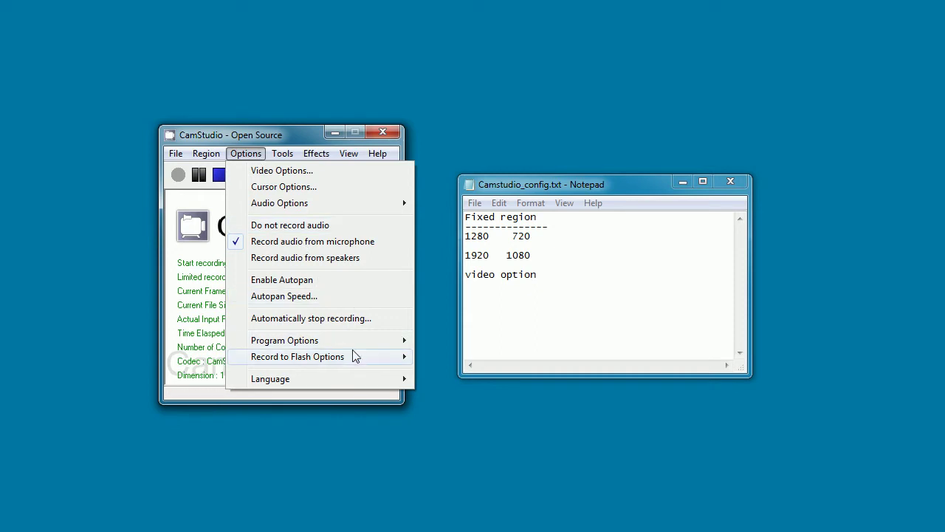
mouse_move(366, 343)
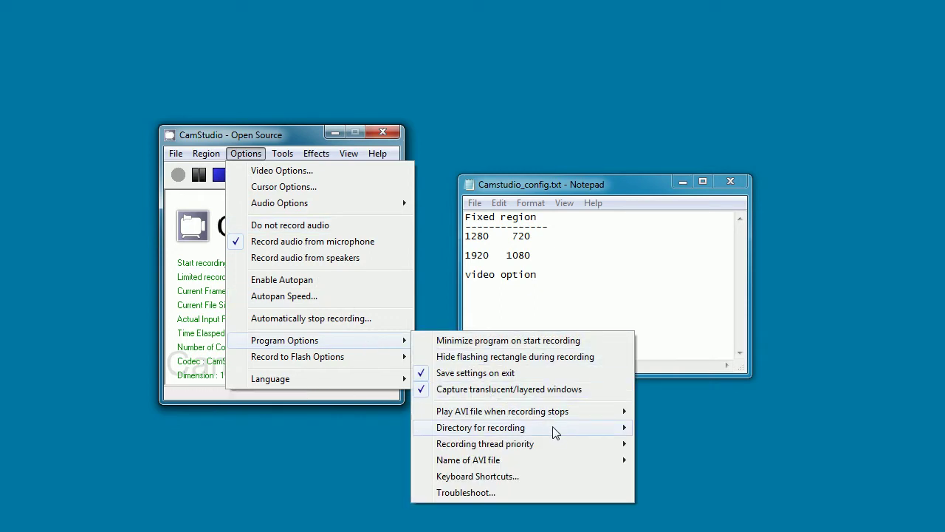
mouse_move(559, 446)
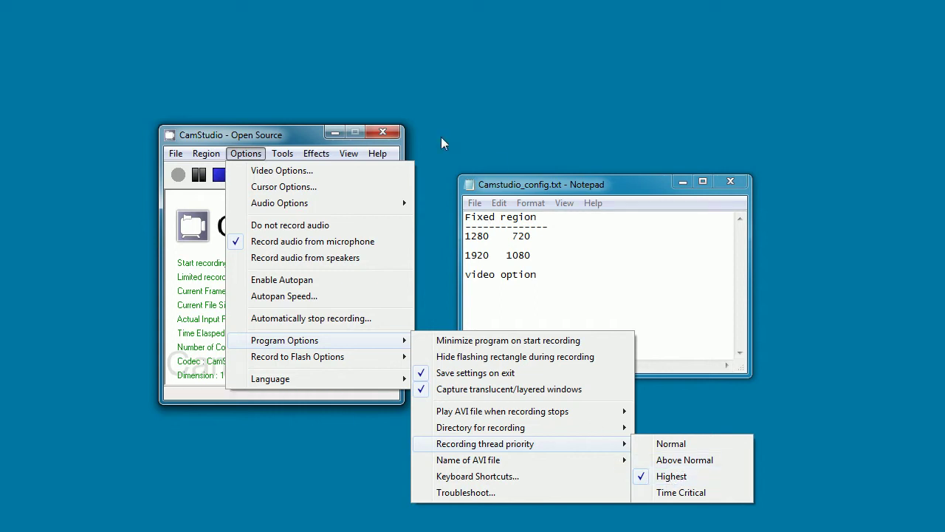
left_click(391, 46)
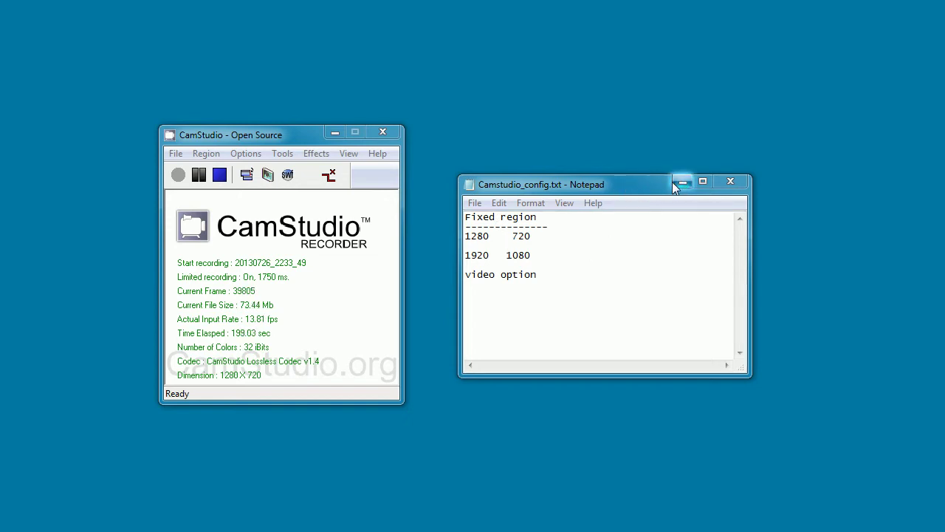
- Review the microphone audio options, choosing the 22.05 kHz, stereo, 16-bit recording format, and leave without saving
left_click(283, 153)
mouse_move(247, 154)
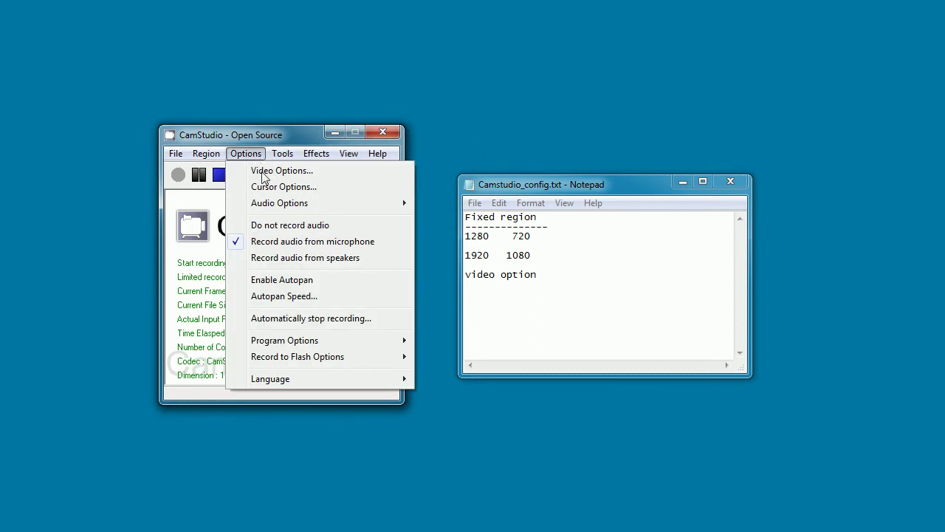
mouse_move(281, 207)
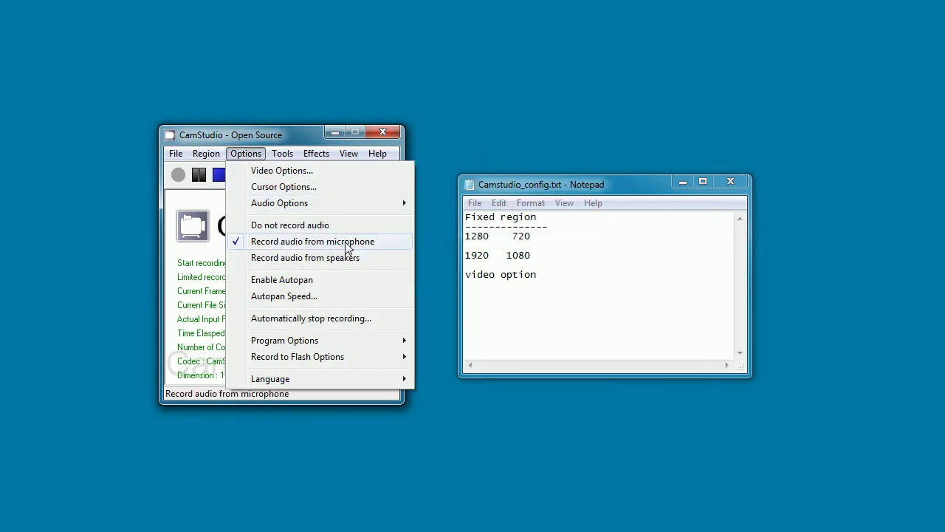
mouse_move(378, 204)
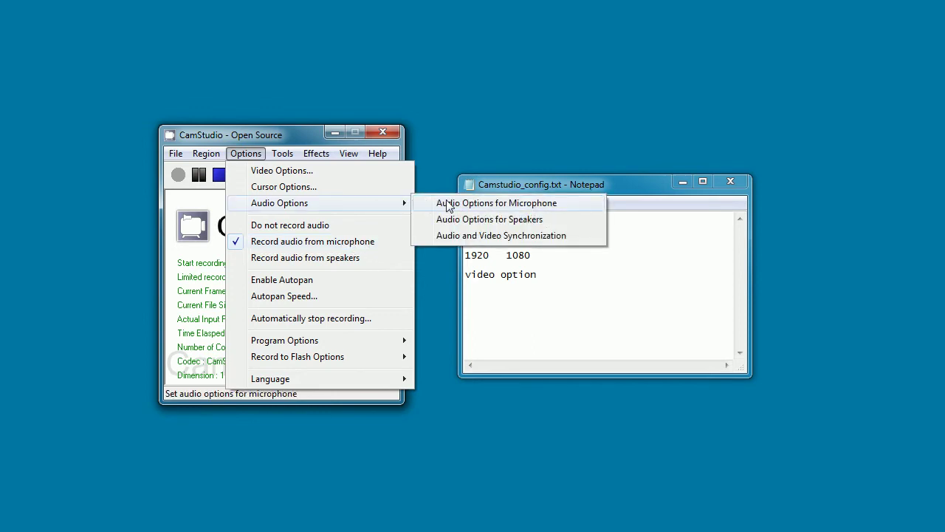
left_click(449, 202)
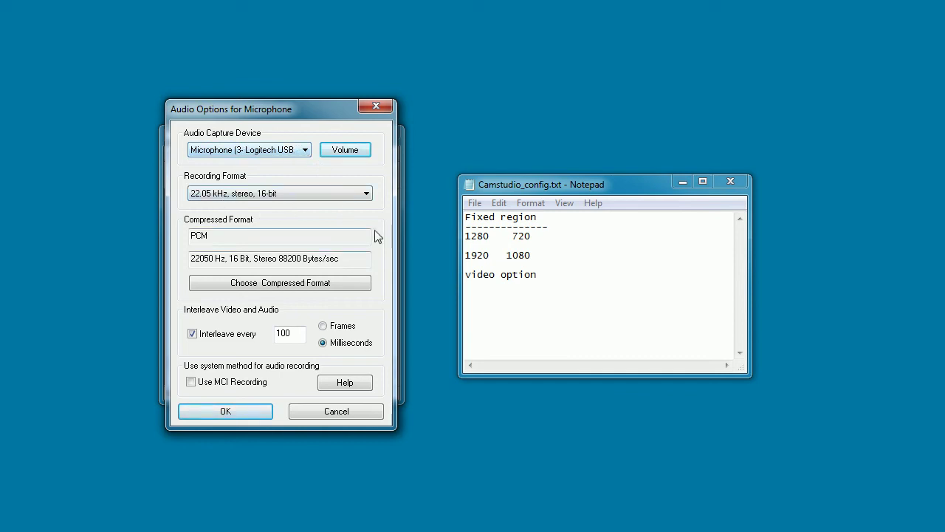
left_click(367, 194)
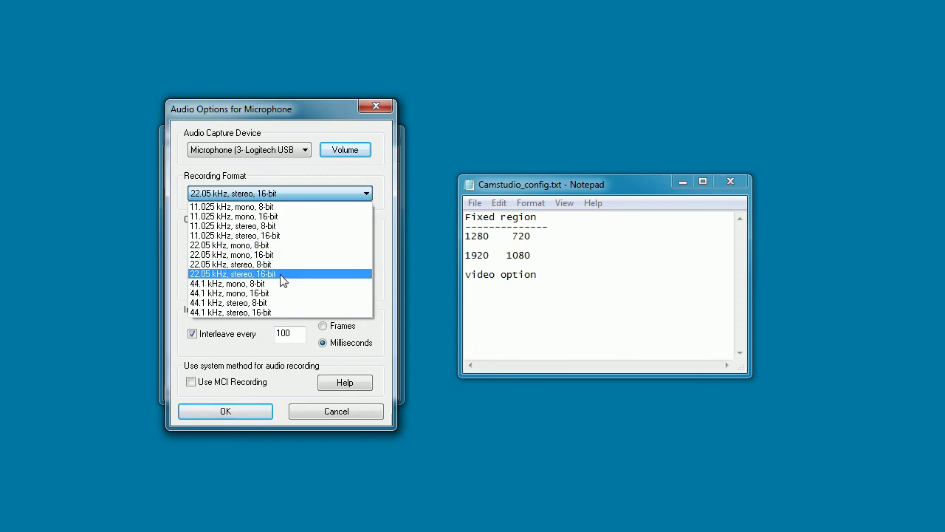
left_click(365, 275)
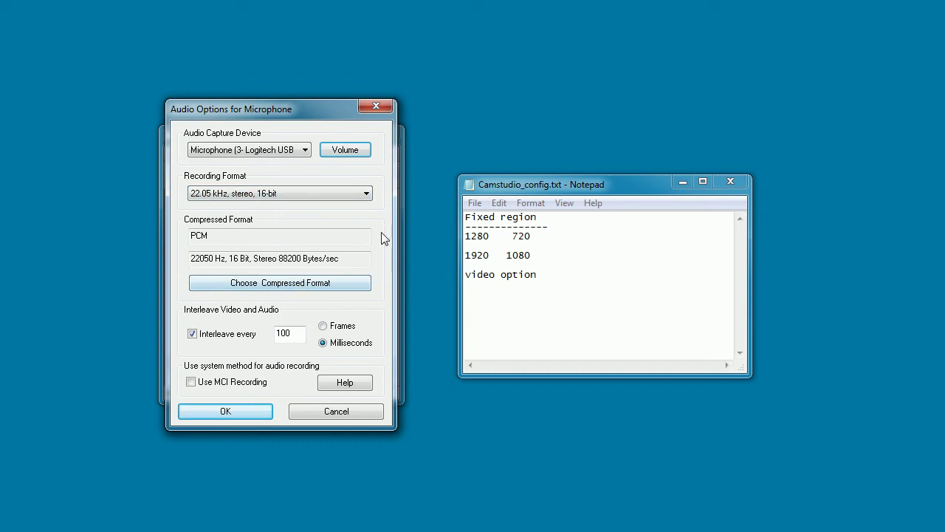
left_click(316, 412)
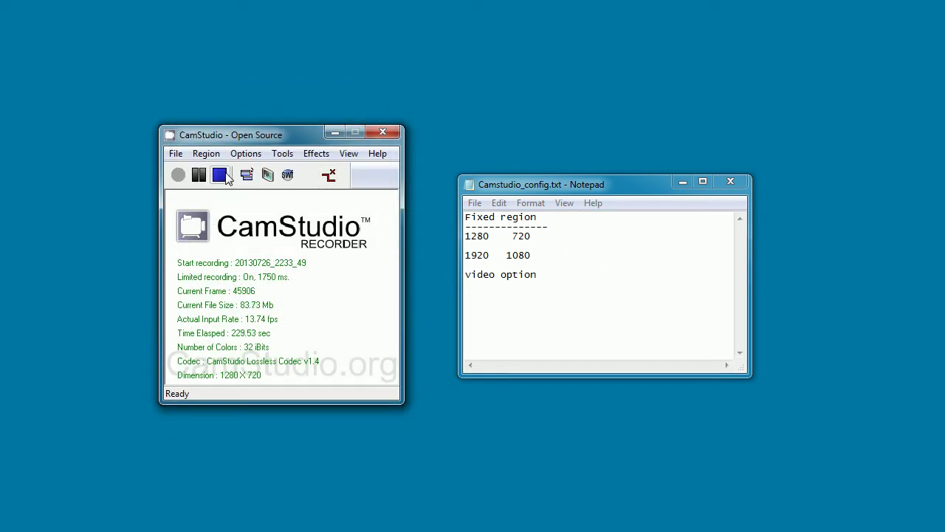